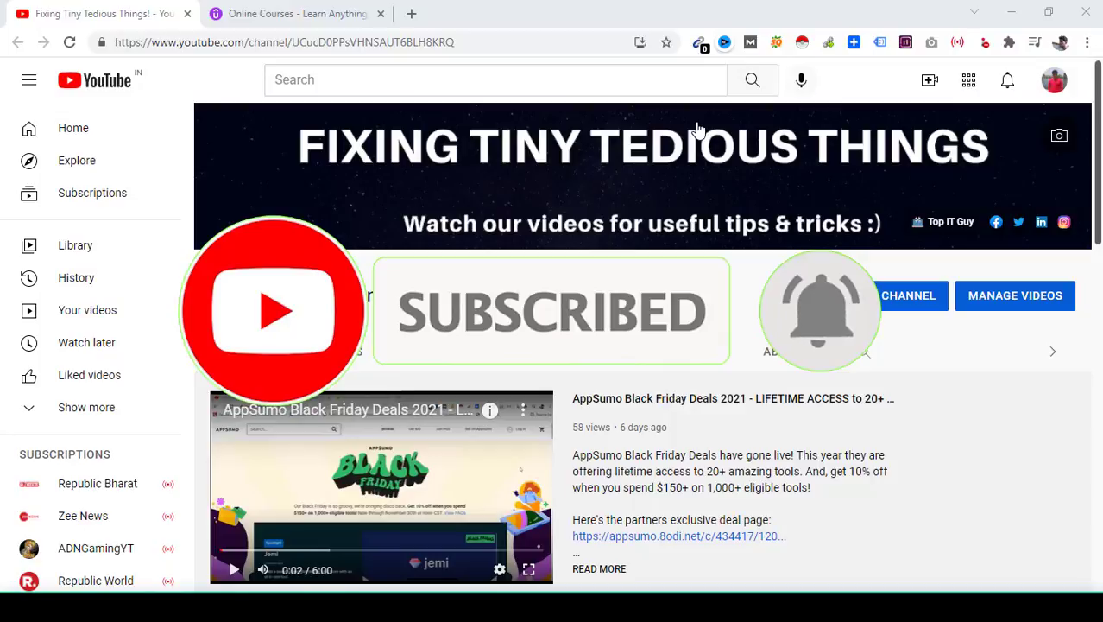
# Switch from the YouTube channel to the Udemy home page in the other tab
pyautogui.click(367, 11)
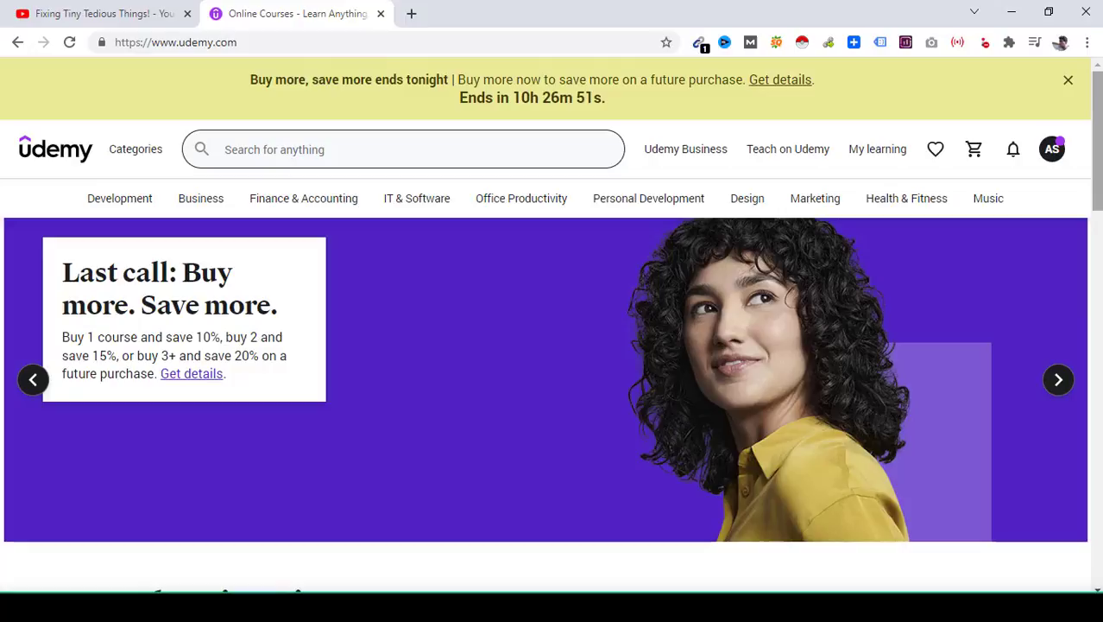
pyautogui.scroll(-2, 551, 325)
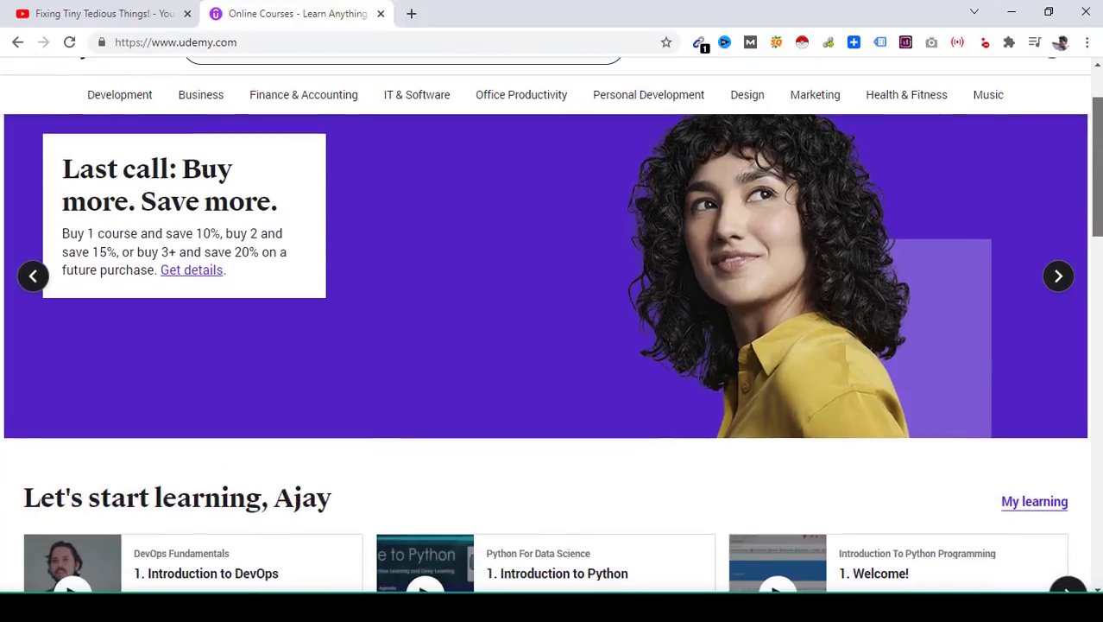
pyautogui.scroll(2, 552, 325)
pyautogui.scroll(-8, 552, 325)
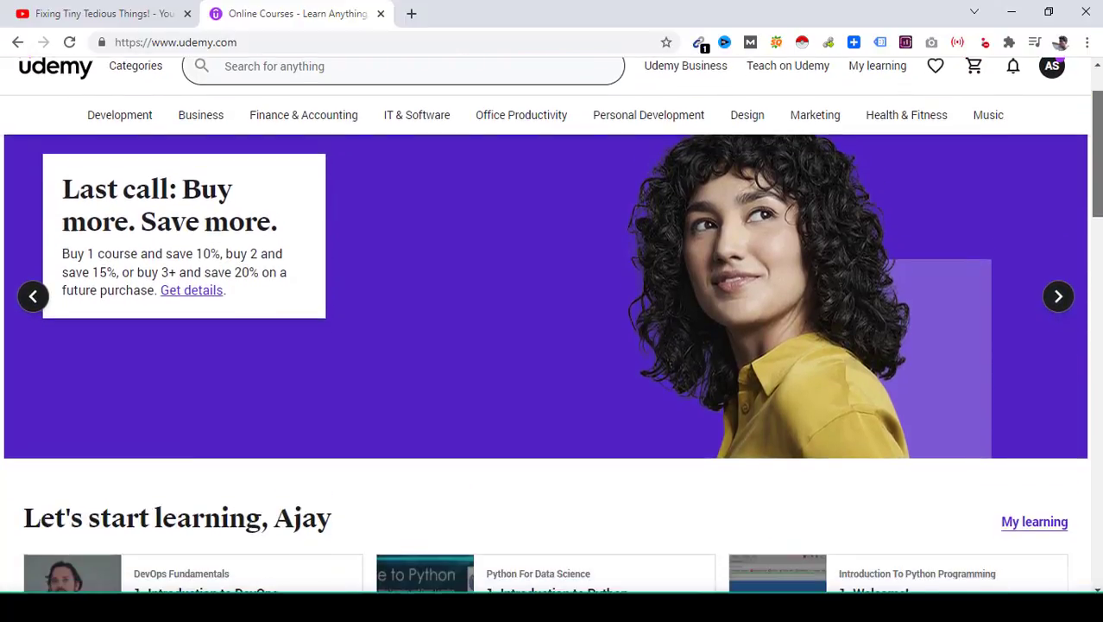
pyautogui.scroll(-8, 552, 324)
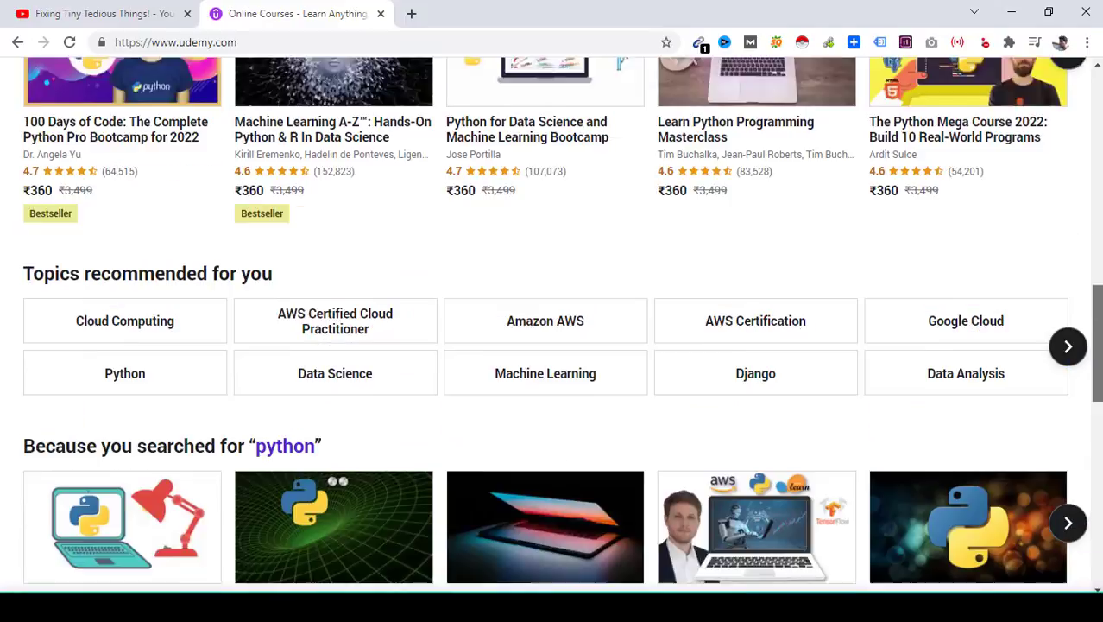
pyautogui.scroll(-4, 552, 324)
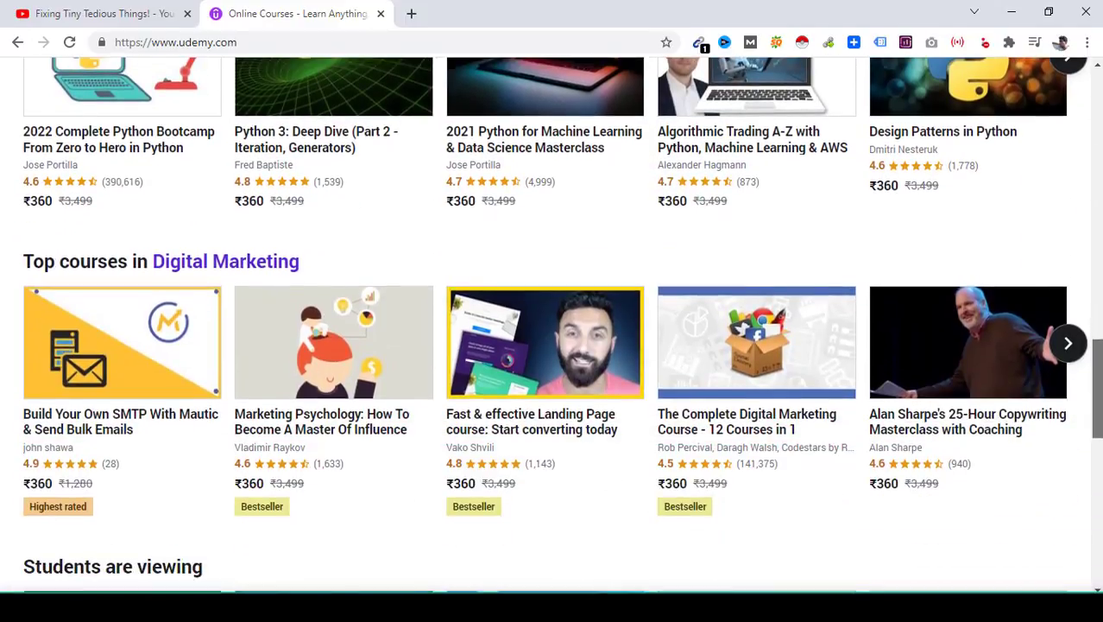
pyautogui.press('Home')
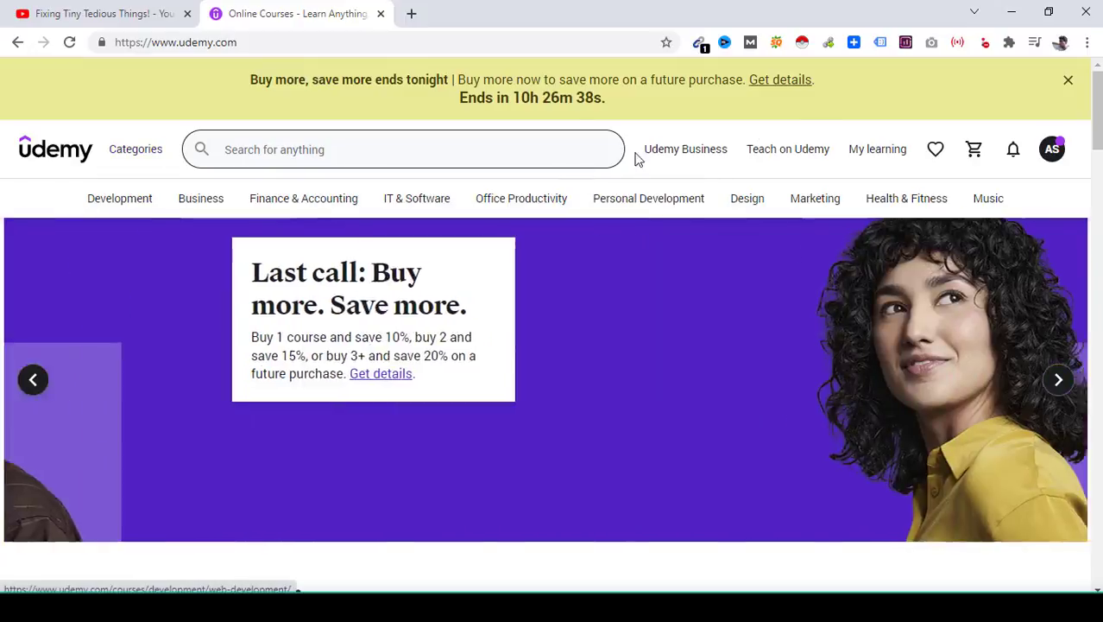
pyautogui.moveTo(827, 125)
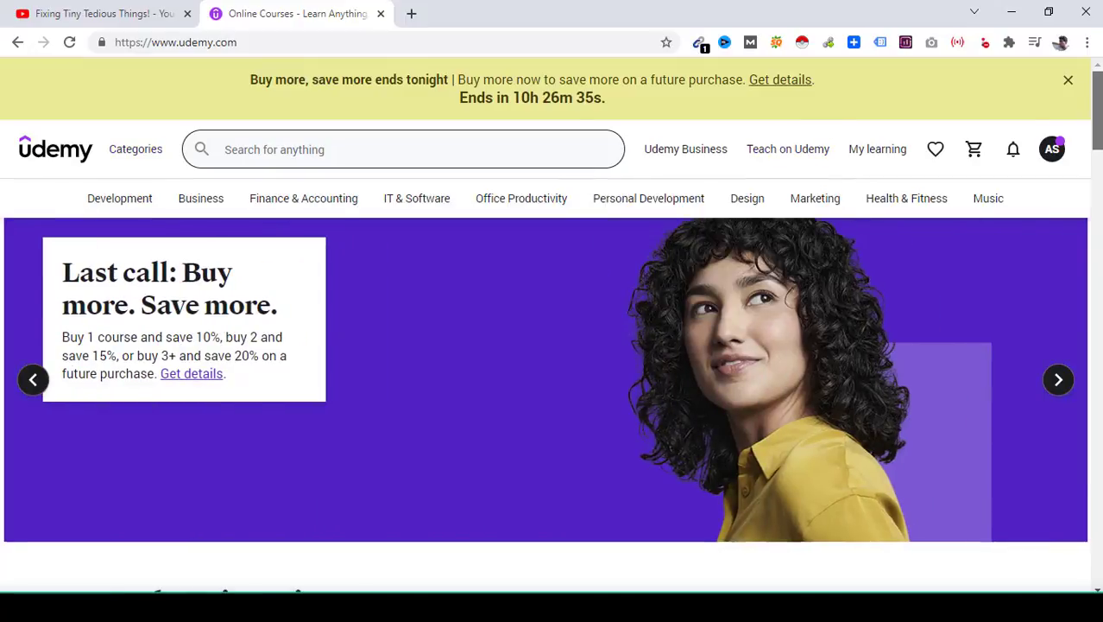
pyautogui.scroll(-4, 551, 325)
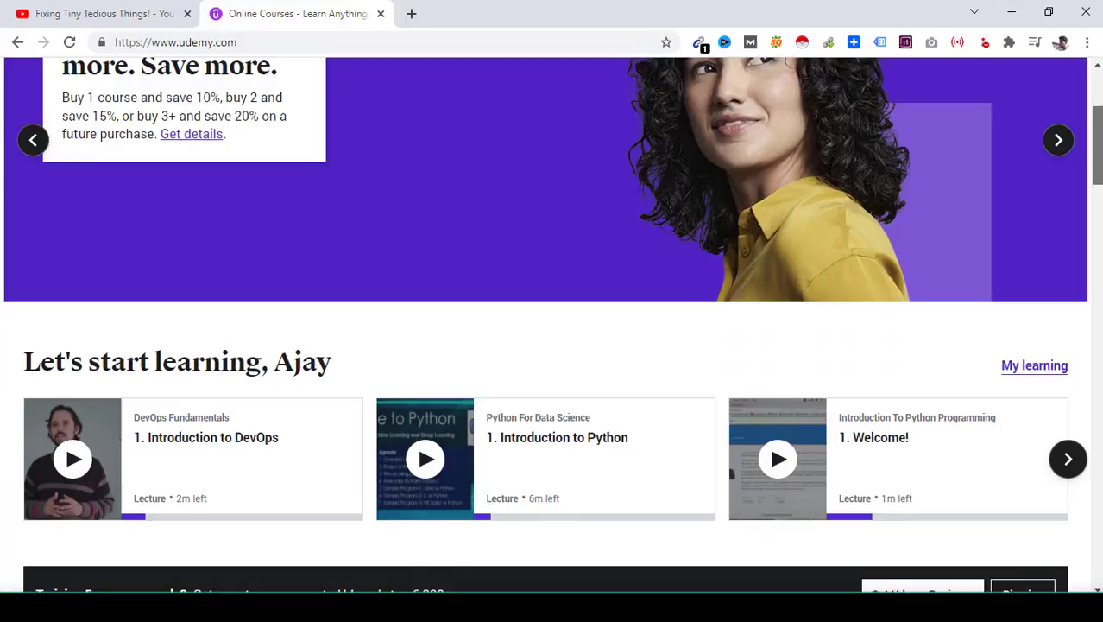
pyautogui.scroll(-7, 551, 325)
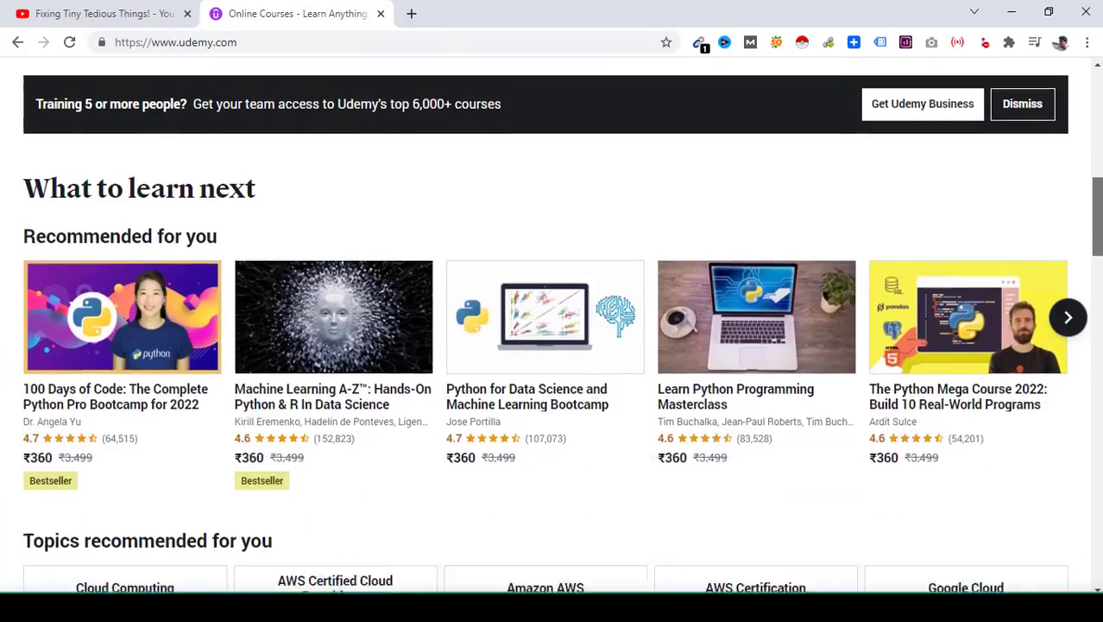
pyautogui.scroll(-1, 542, 192)
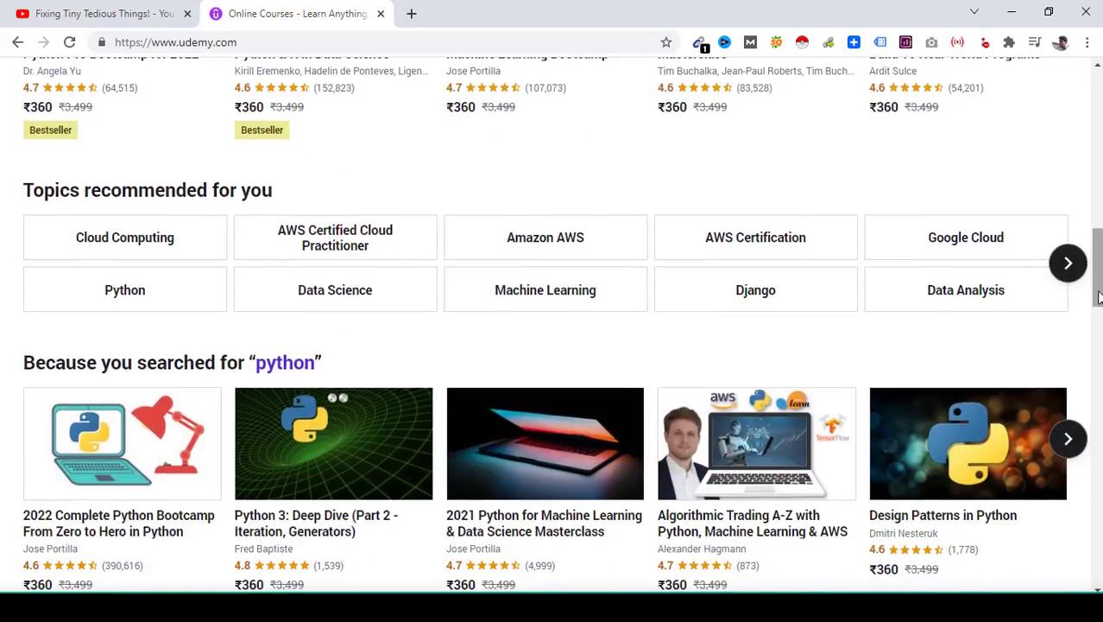
pyautogui.moveTo(419, 127)
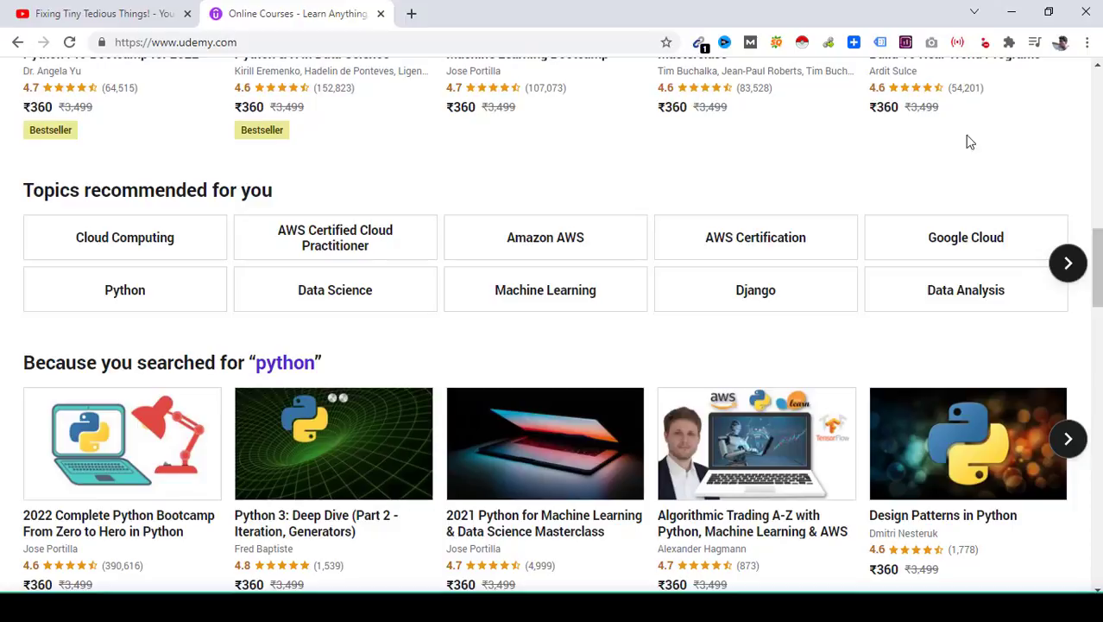
pyautogui.scroll(-3, 553, 325)
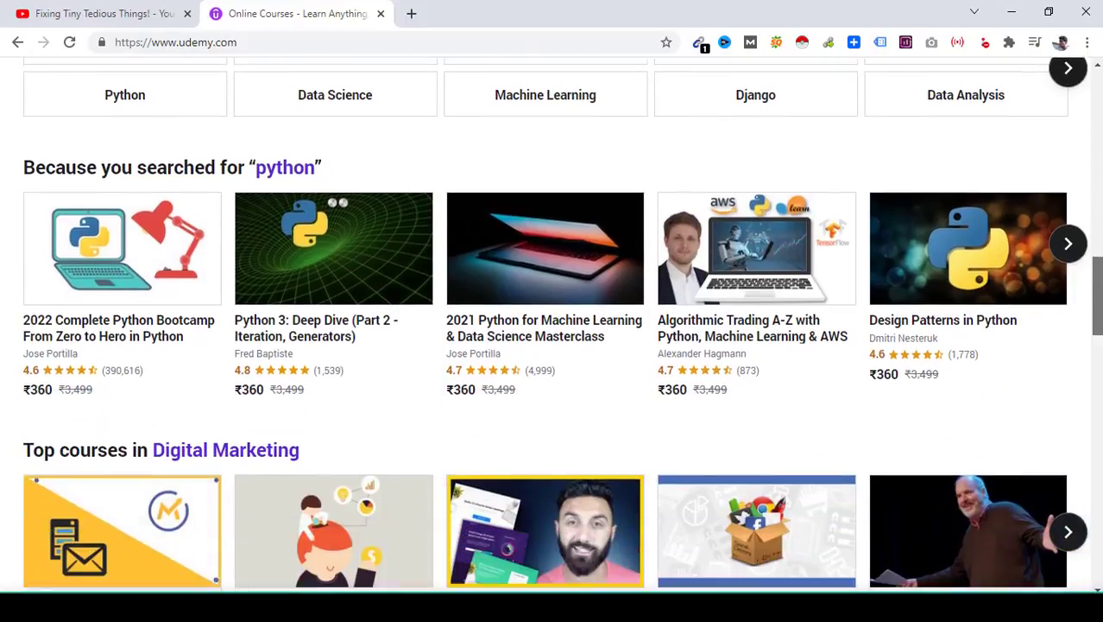
pyautogui.scroll(-5, 552, 324)
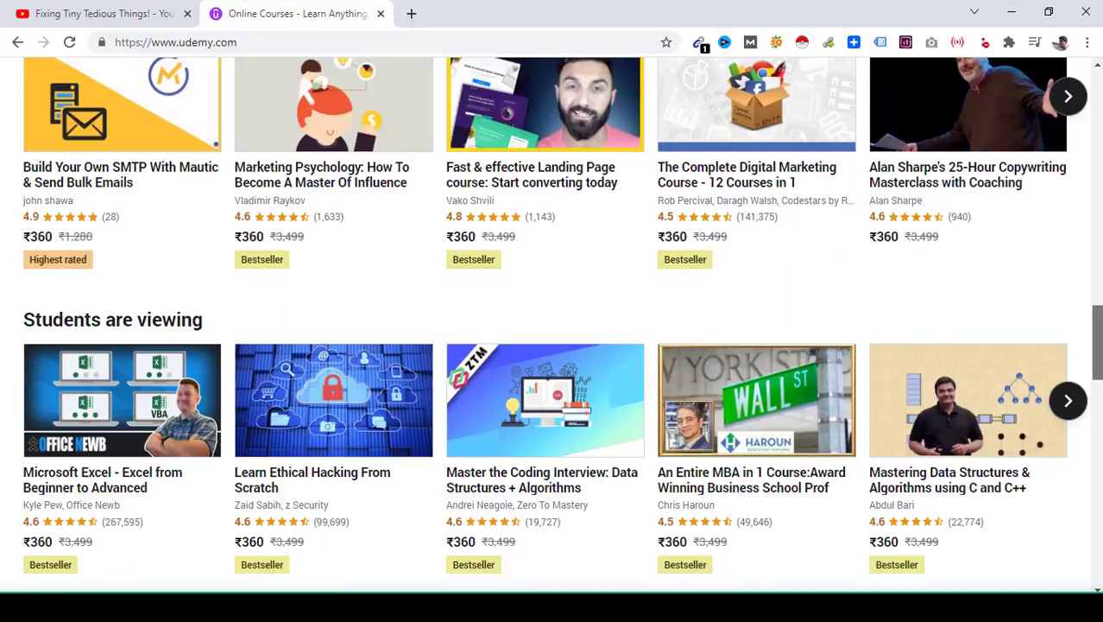
pyautogui.scroll(-4, 552, 325)
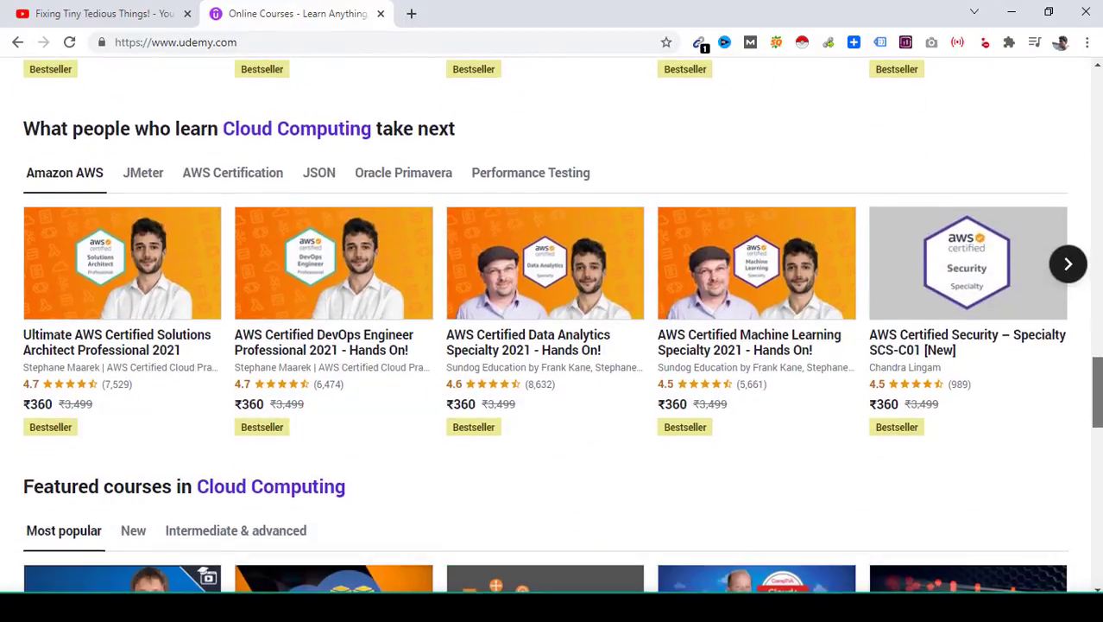
pyautogui.scroll(-1, 552, 325)
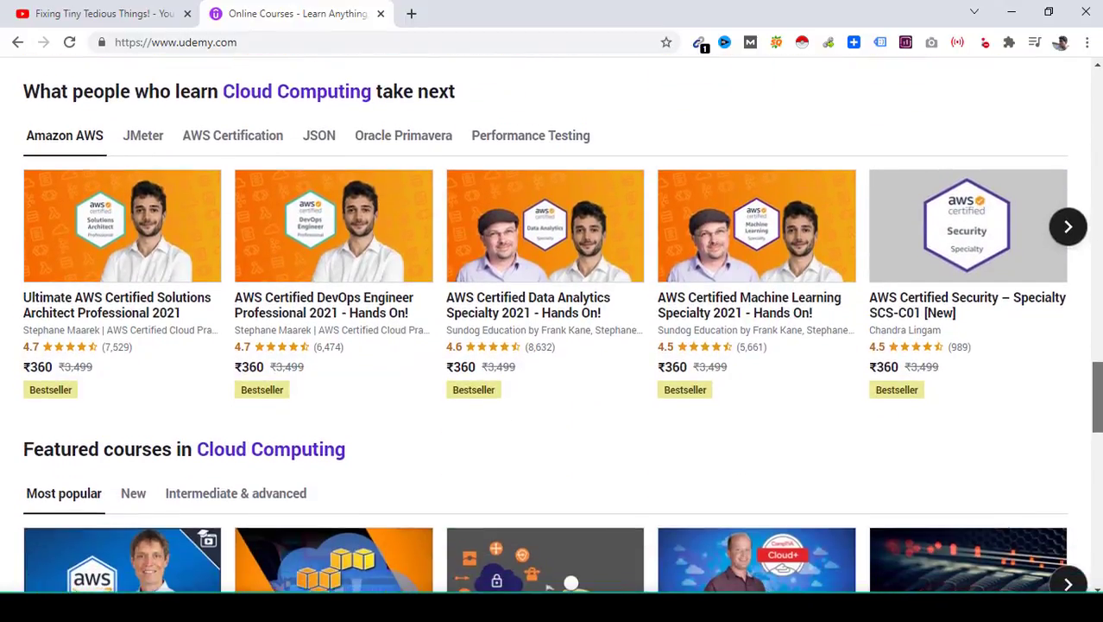
pyautogui.scroll(-1, 553, 325)
pyautogui.scroll(-5, 552, 325)
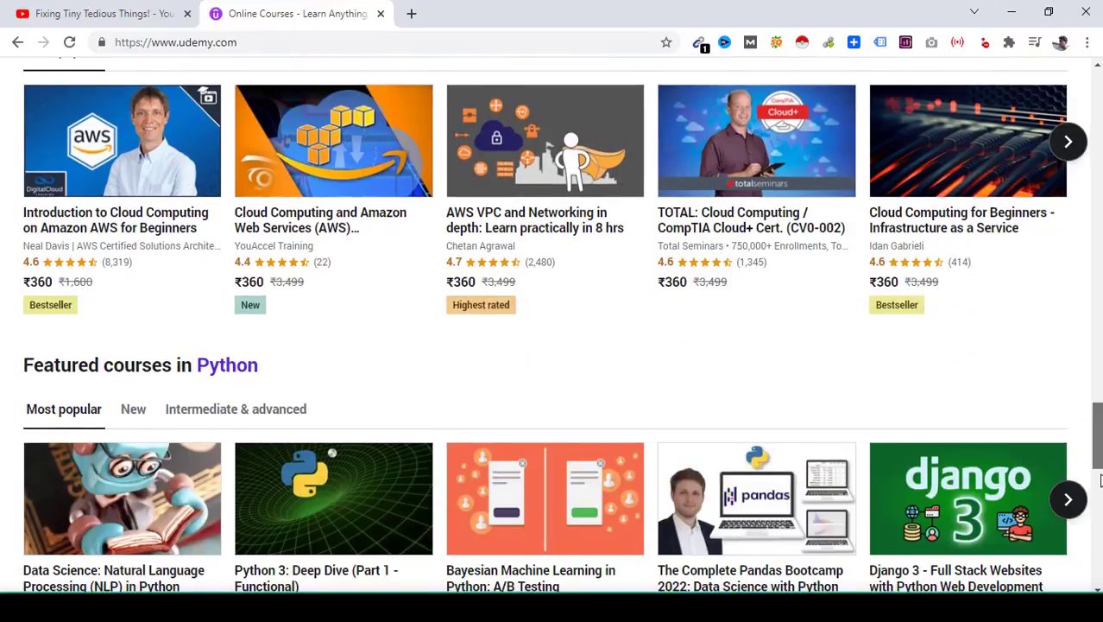
pyautogui.moveTo(1097, 431); pyautogui.dragTo(1100, 142)
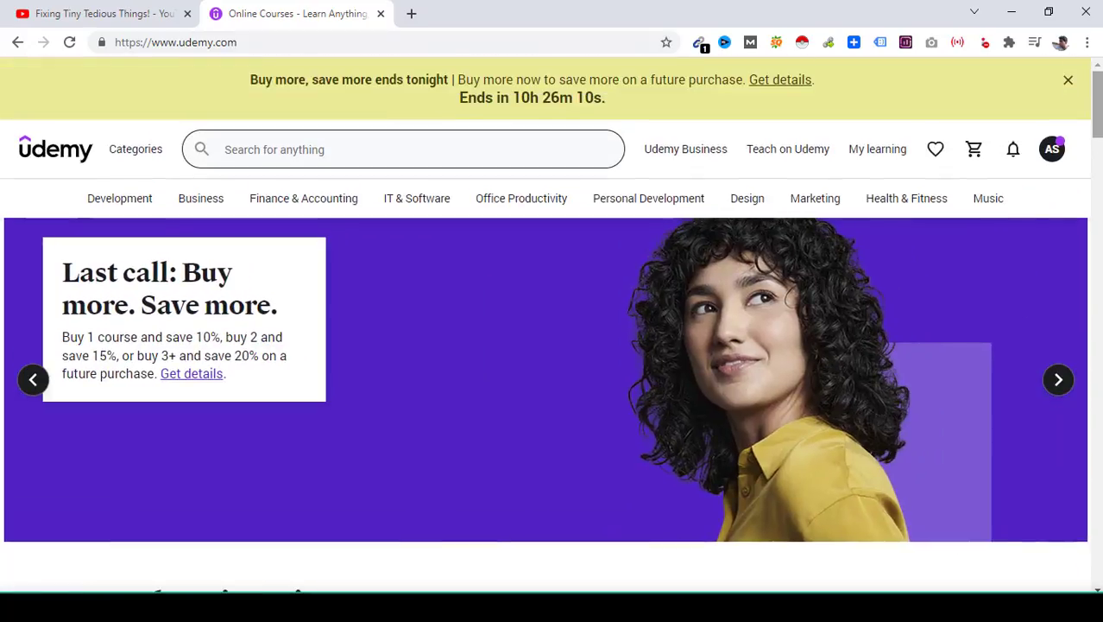
# Open My learning and scroll the enrolled courses to find Python For Data Science
pyautogui.click(879, 156)
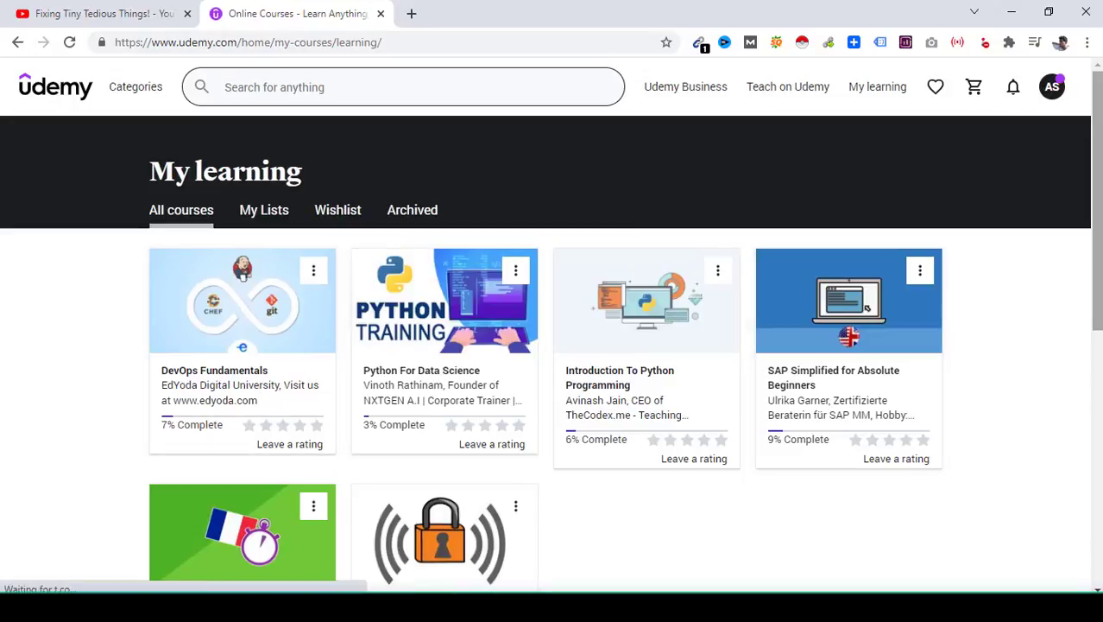
pyautogui.scroll(-2, 1096, 259)
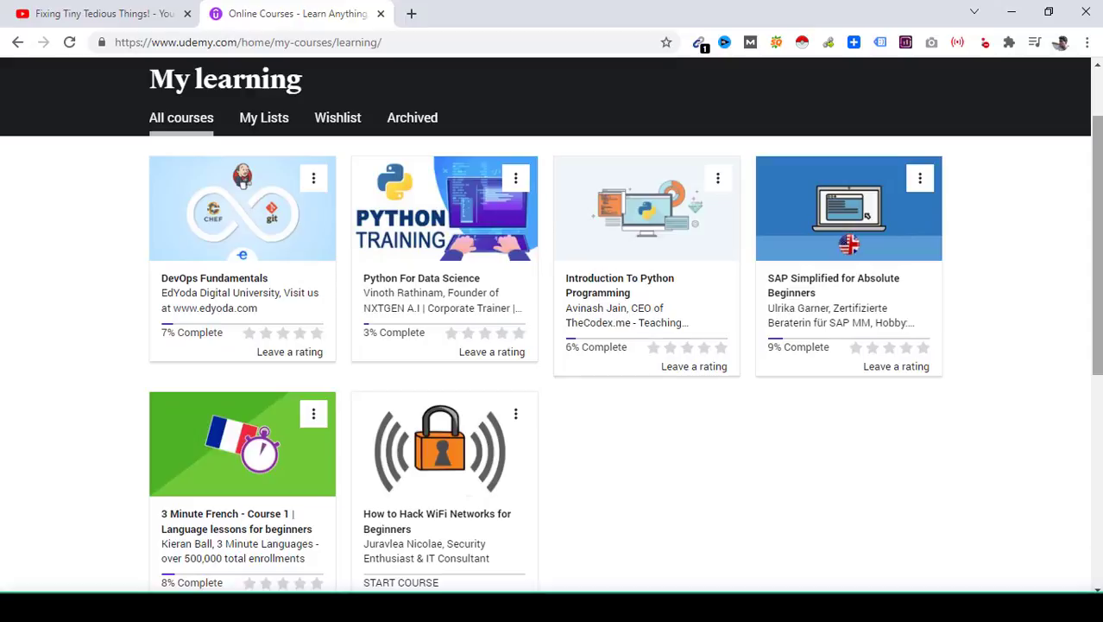
pyautogui.scroll(-2, 1100, 345)
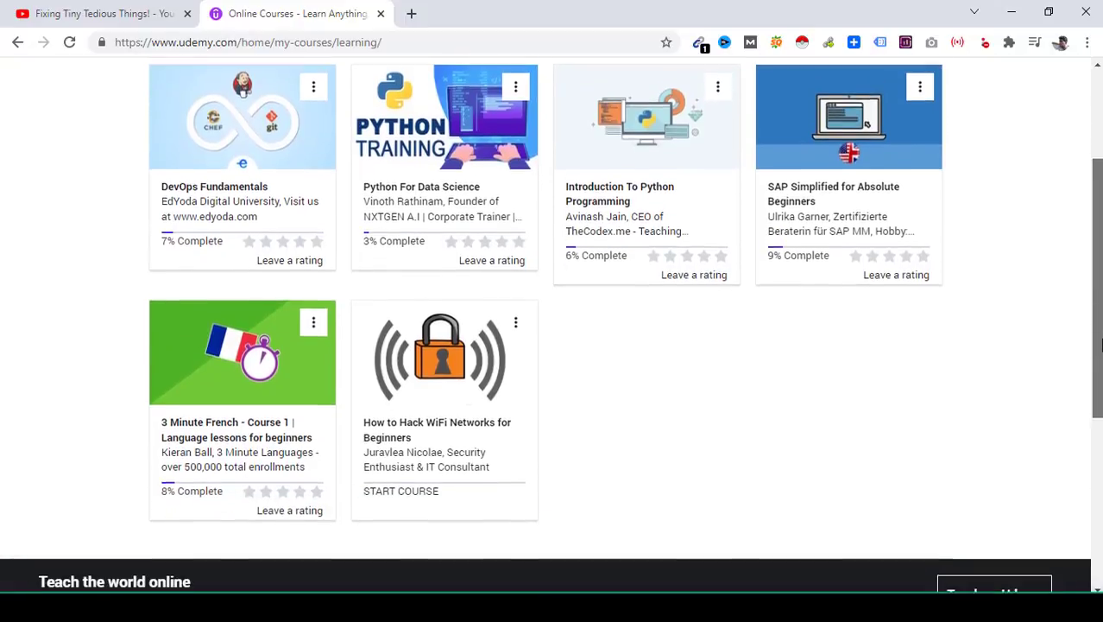
pyautogui.scroll(5, 1100, 346)
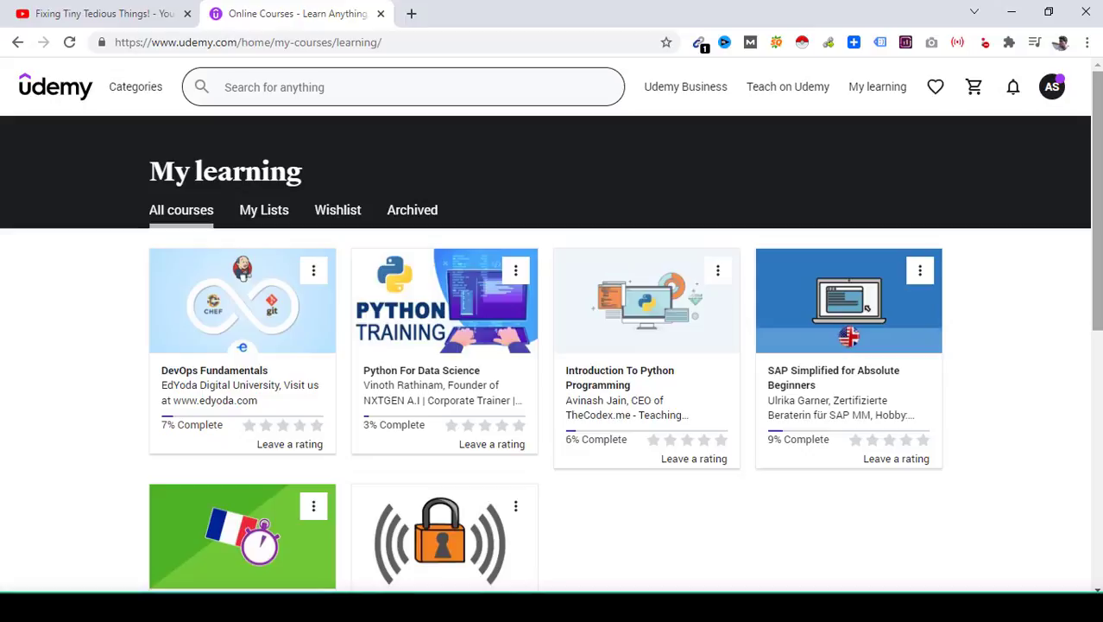
pyautogui.scroll(-1, 551, 325)
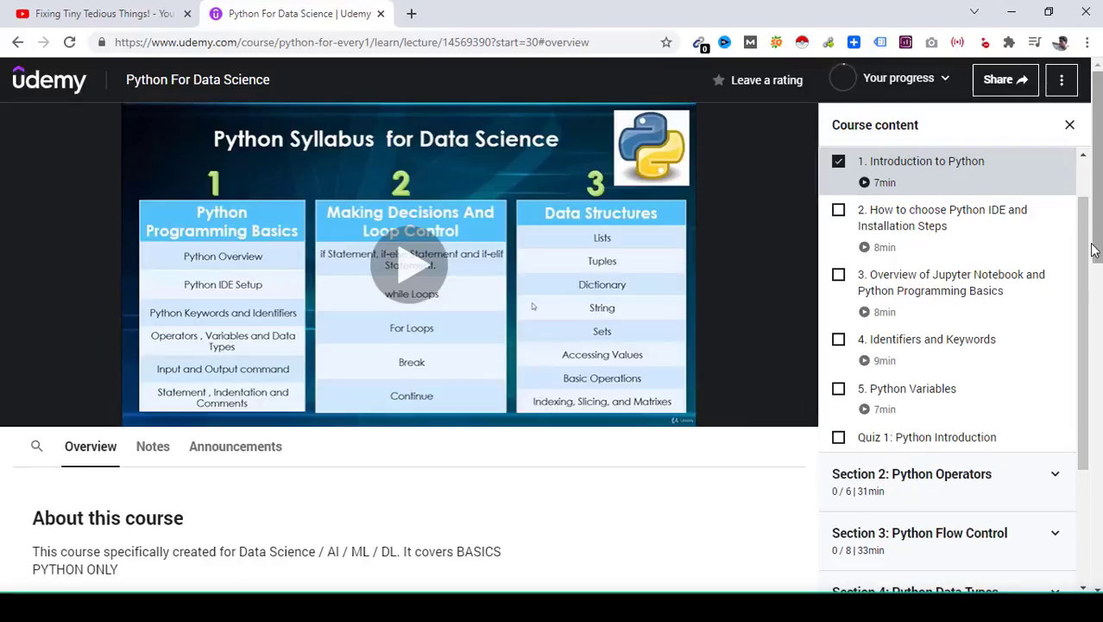
# Scroll the course content sidebar and expand Section 4: Python Data Types String and List
pyautogui.moveTo(1083, 247); pyautogui.dragTo(1086, 211)
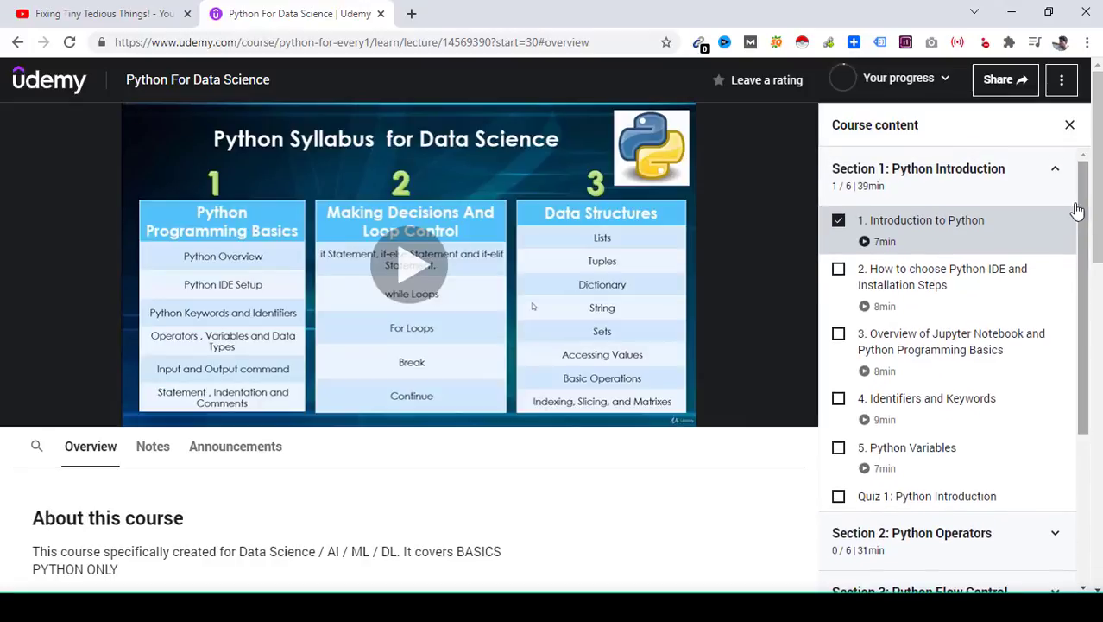
pyautogui.moveTo(1078, 211); pyautogui.dragTo(1098, 425)
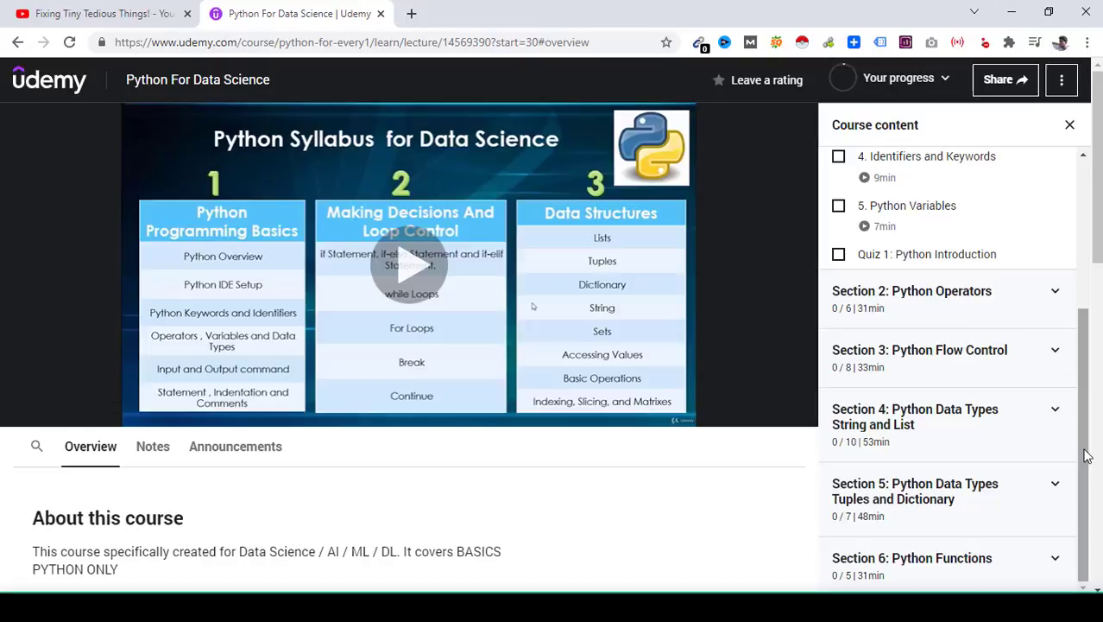
pyautogui.moveTo(1092, 451); pyautogui.dragTo(1085, 270)
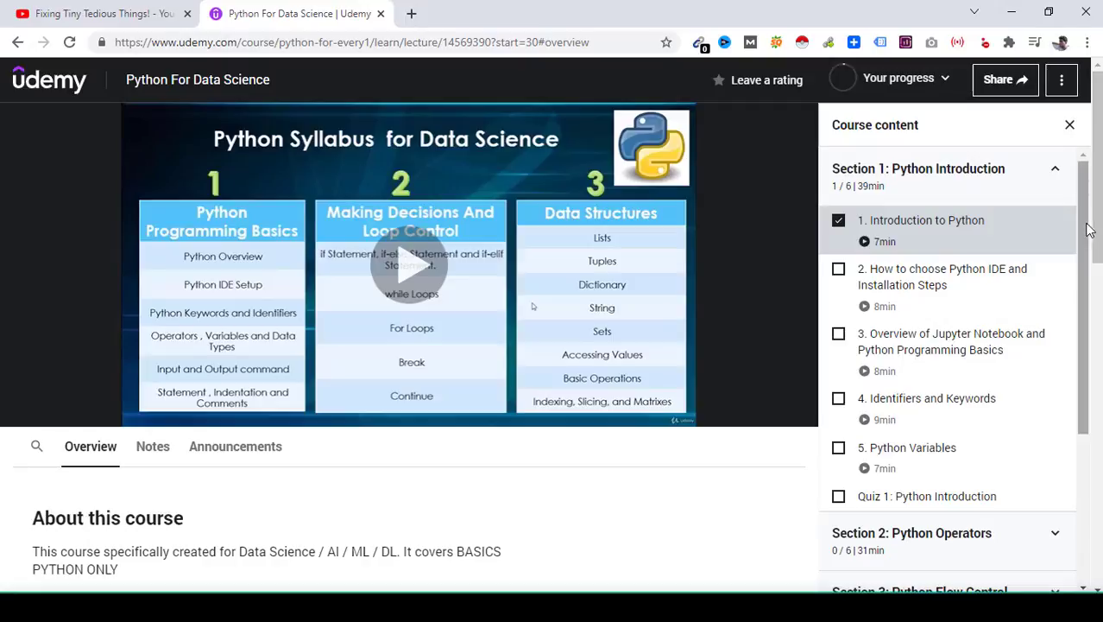
pyautogui.moveTo(1089, 228); pyautogui.dragTo(1077, 404)
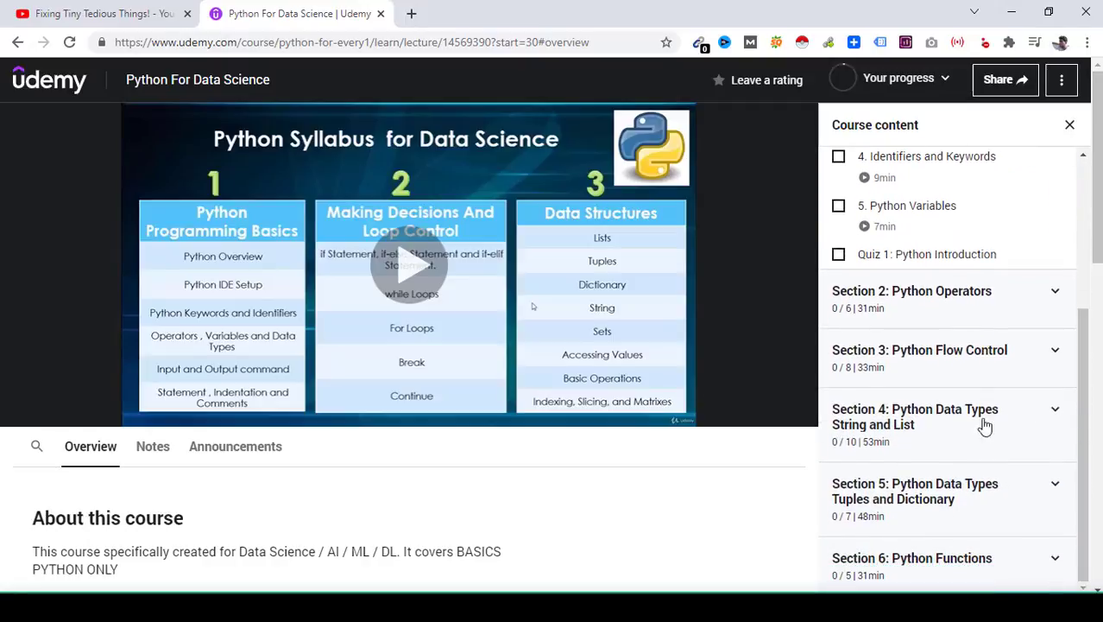
pyautogui.click(931, 425)
pyautogui.scroll(-3, 928, 423)
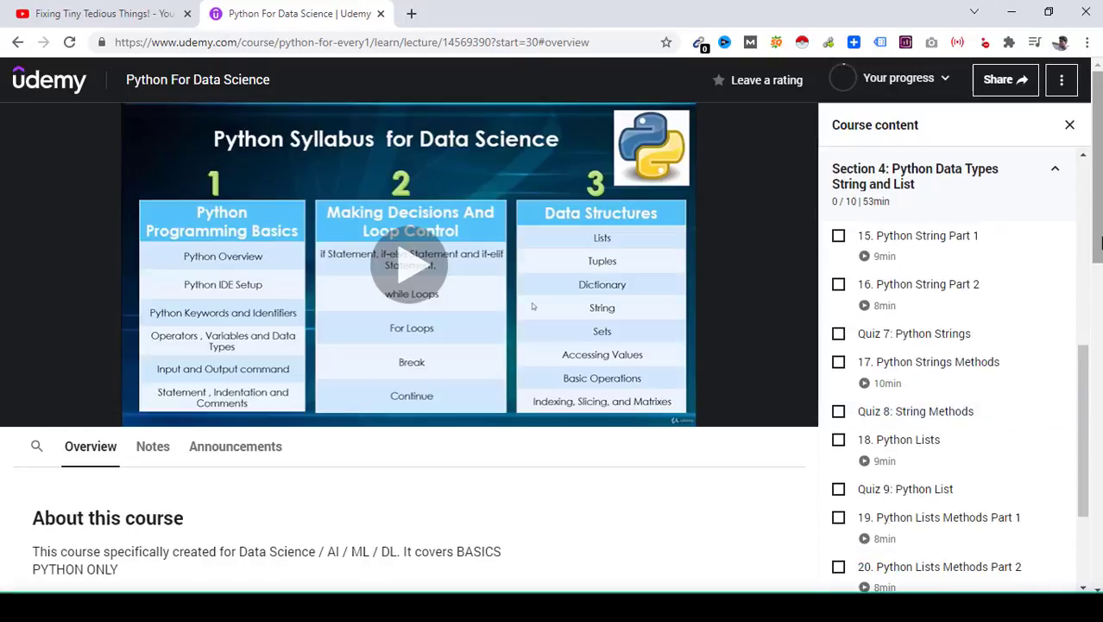
pyautogui.moveTo(1089, 380); pyautogui.dragTo(1072, 346)
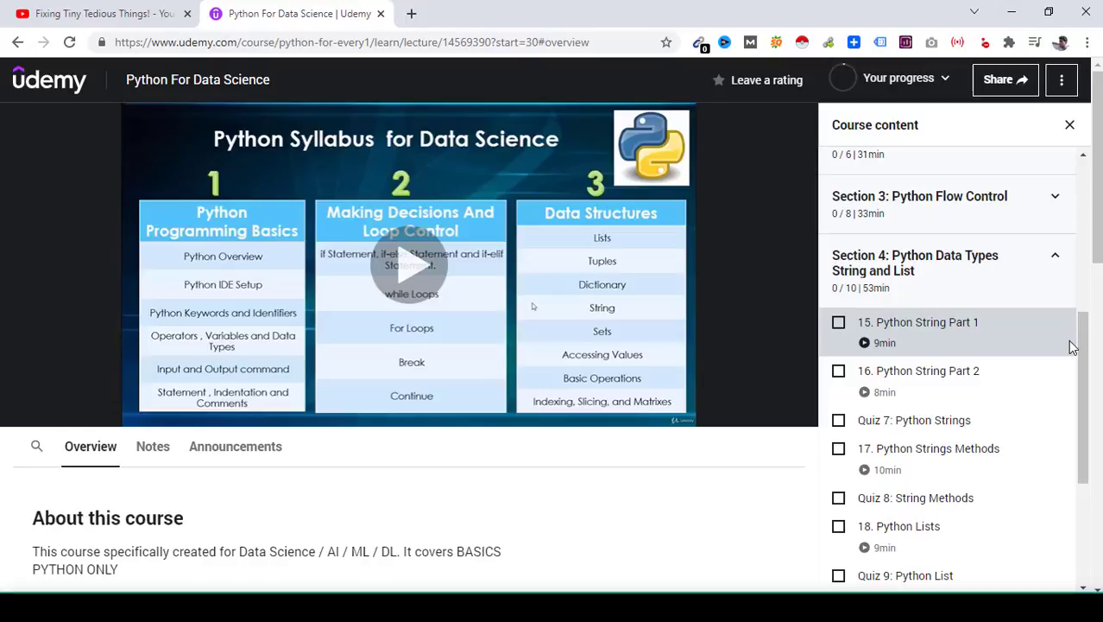
pyautogui.moveTo(1084, 385); pyautogui.dragTo(1083, 437)
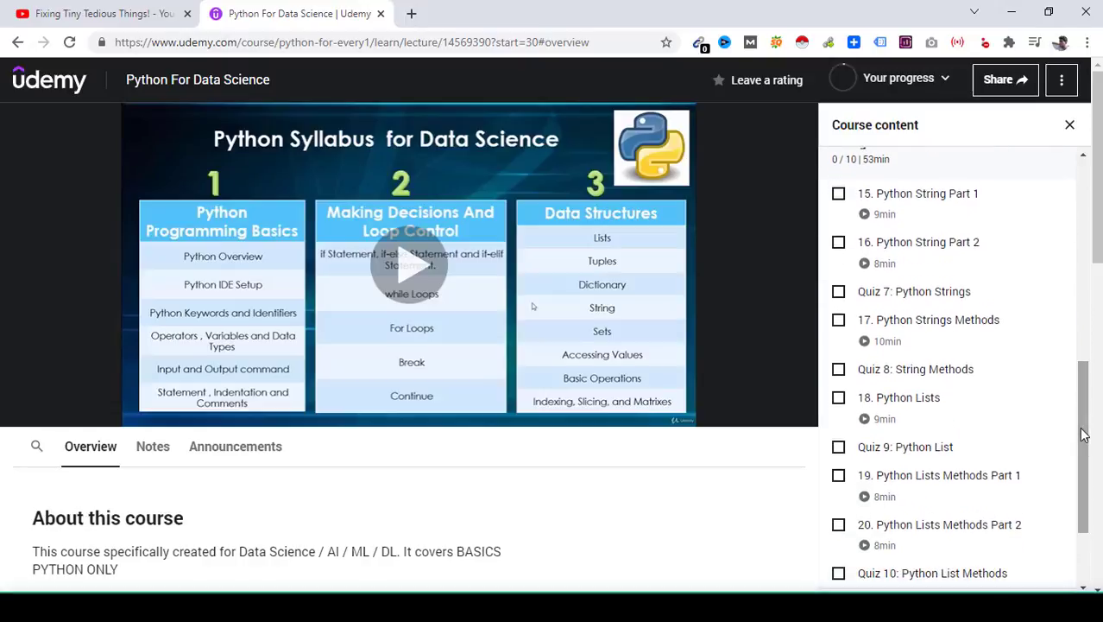
# Load lecture 18. Python Lists, pause it at 0:04, and reveal Download lecture in the settings
pyautogui.click(938, 412)
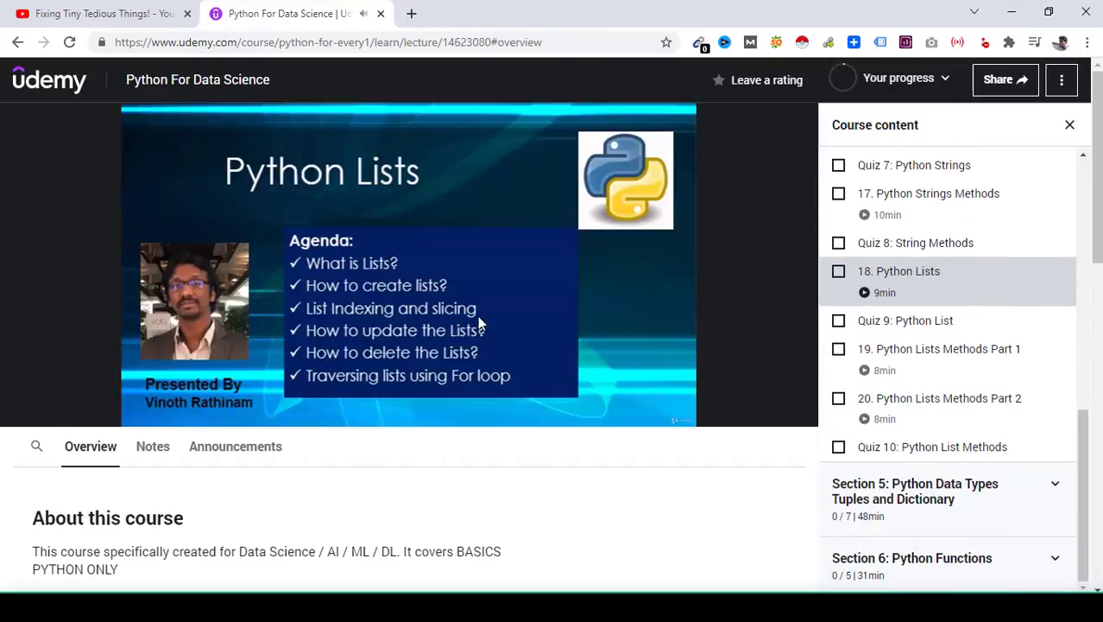
pyautogui.moveTo(26, 418)
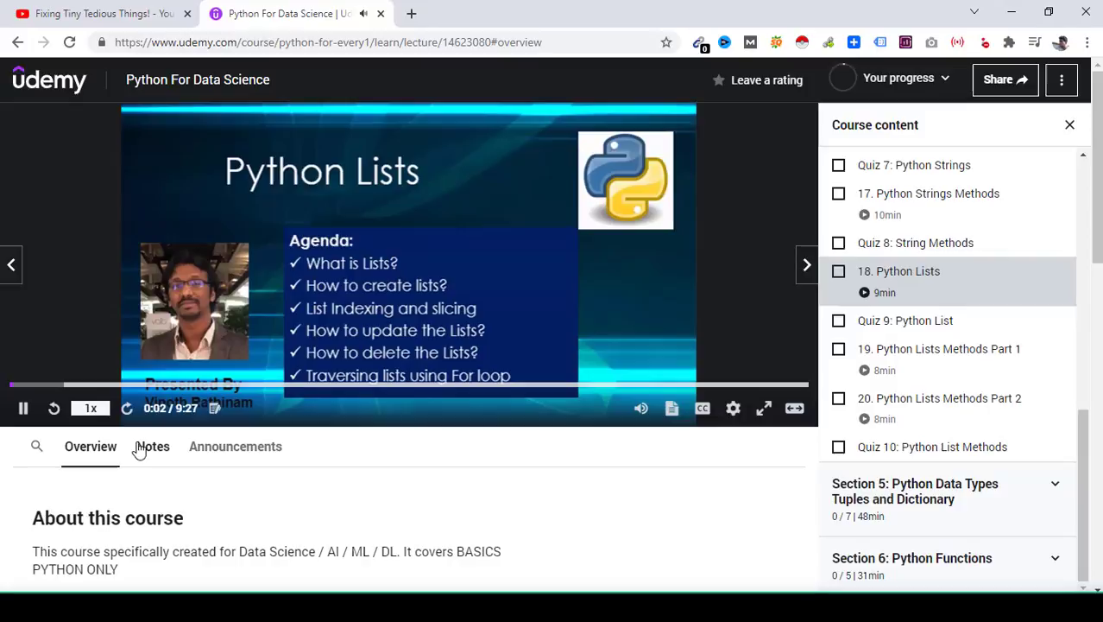
pyautogui.click(23, 409)
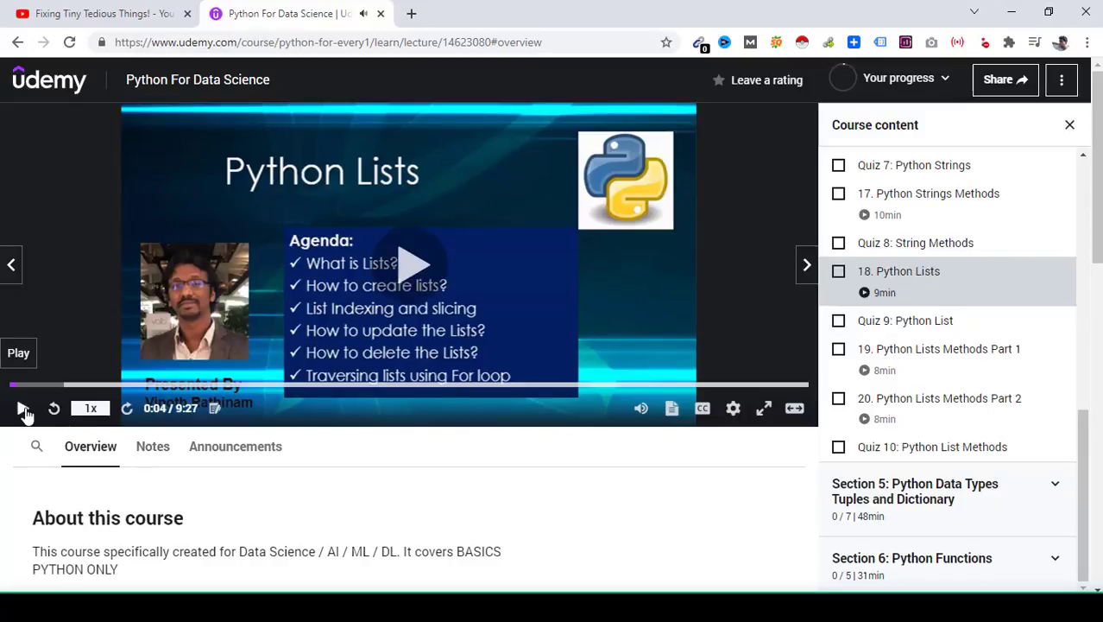
pyautogui.click(734, 412)
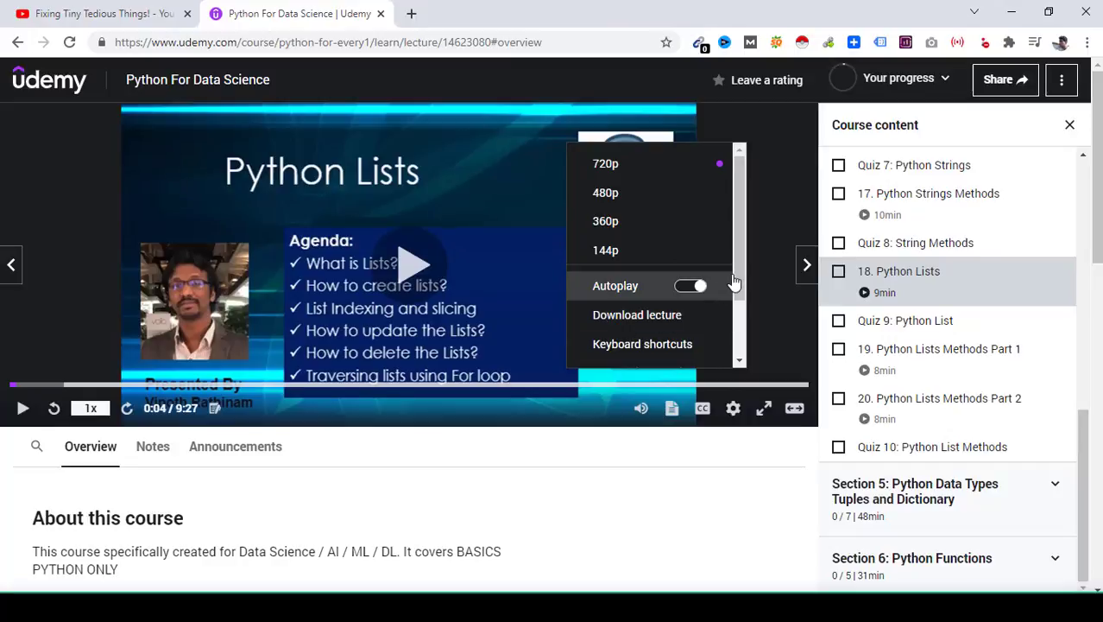
pyautogui.scroll(-1, 738, 279)
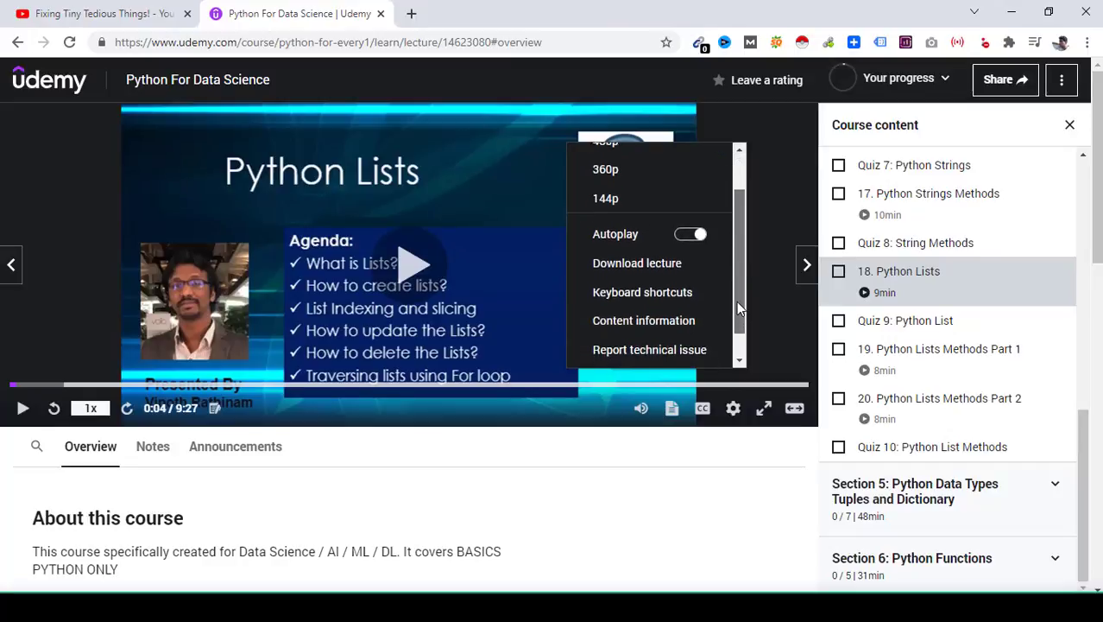
# Download the Python Lists lecture and save it as python-lists in Desktop > Python Course
pyautogui.click(667, 257)
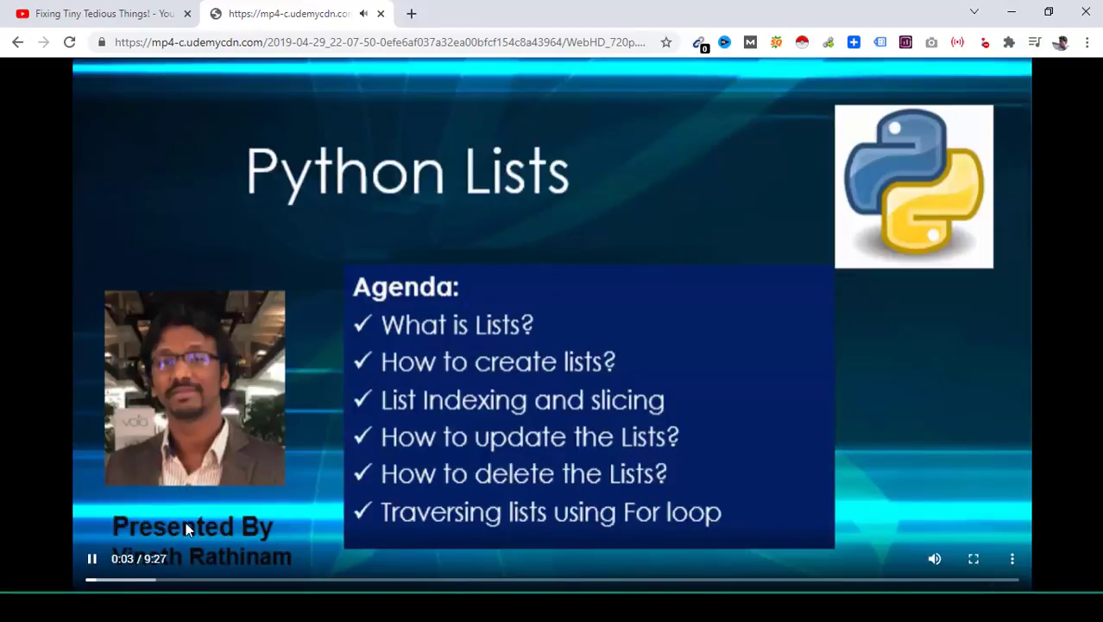
pyautogui.rightClick(468, 278)
pyautogui.click(514, 351)
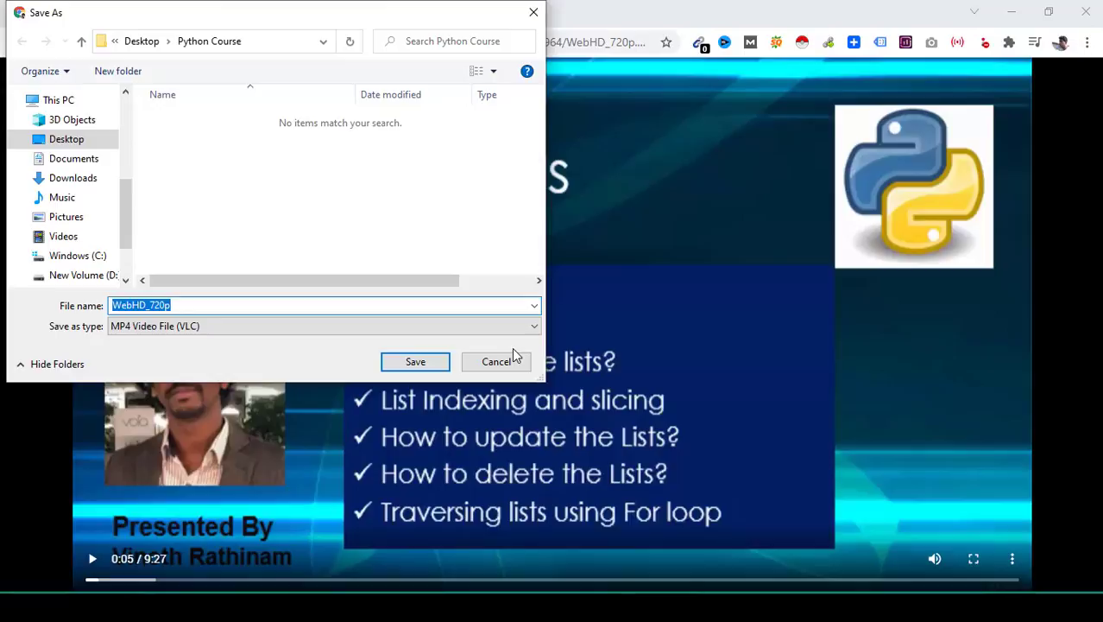
pyautogui.moveTo(343, 19); pyautogui.dragTo(473, 130)
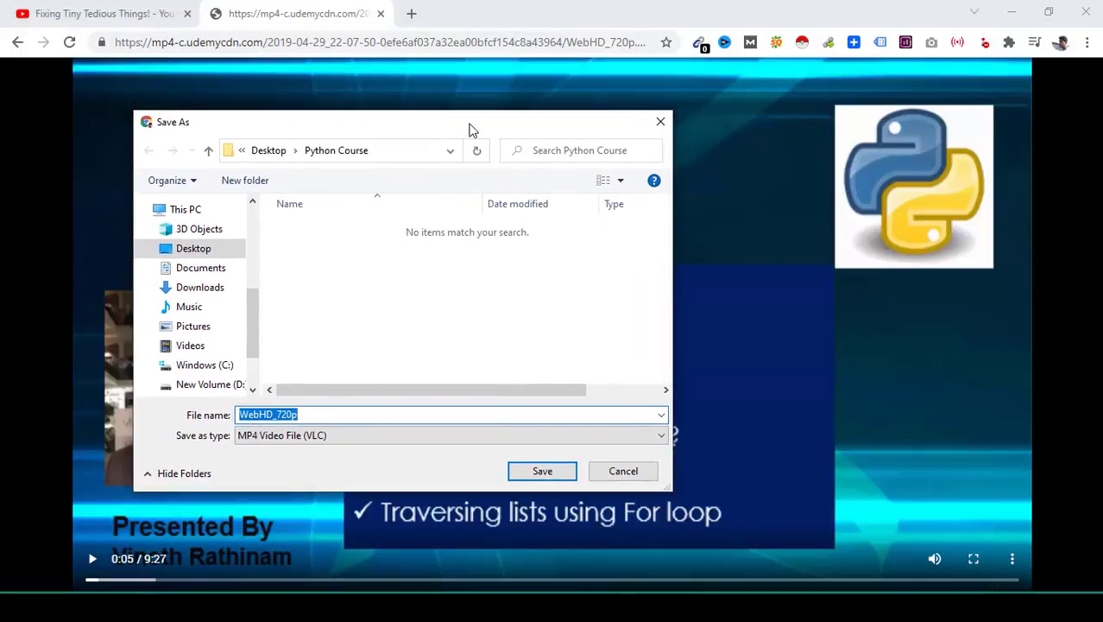
pyautogui.click(270, 154)
pyautogui.doubleClick(504, 226)
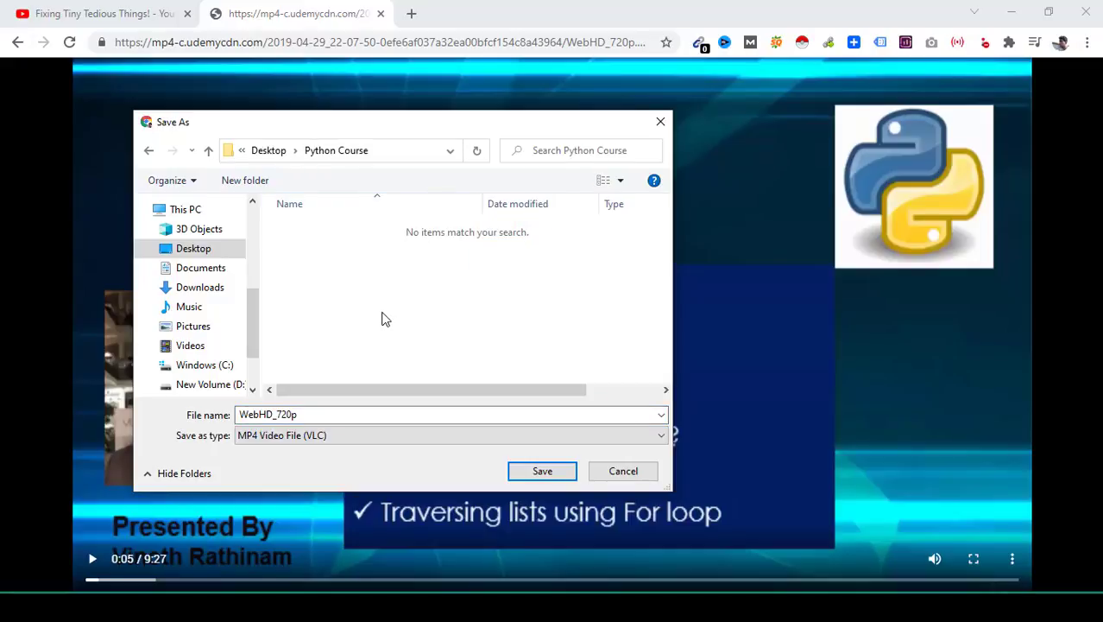
pyautogui.doubleClick(349, 415)
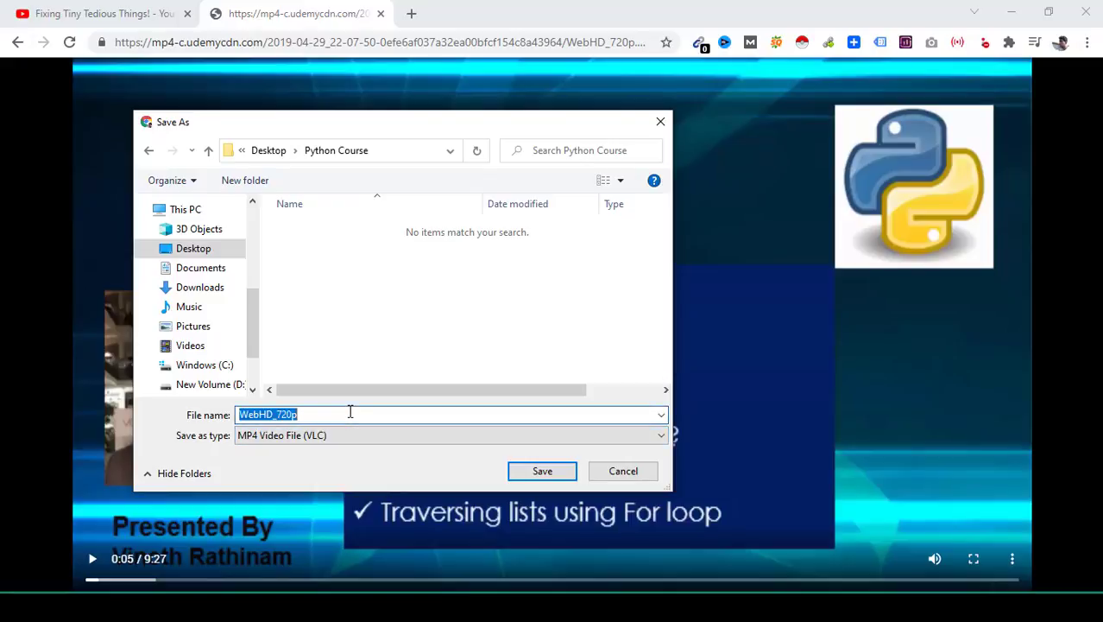
pyautogui.write('python')
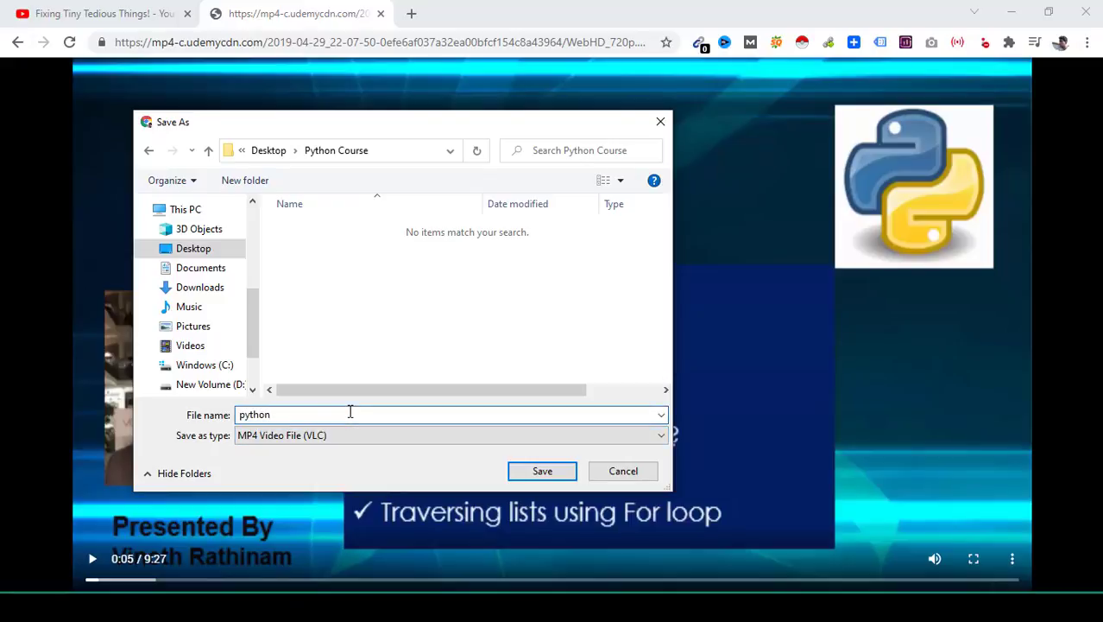
pyautogui.write('-lists')
pyautogui.click(536, 471)
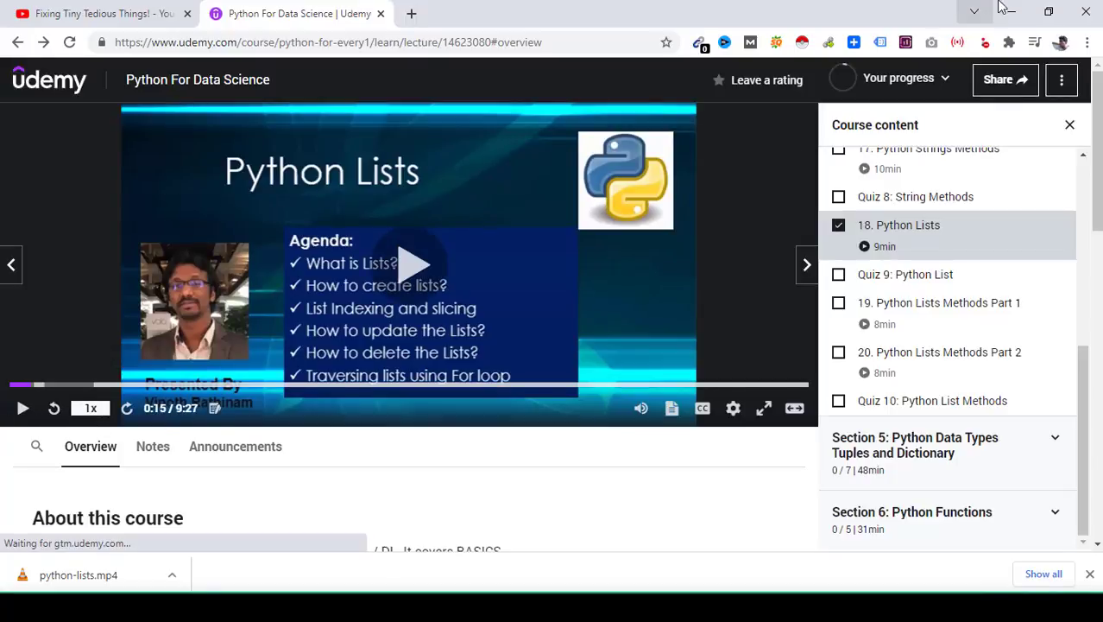
# Minimize Chrome and open the desktop's Python Course folder to confirm python-lists.mp4 is there
pyautogui.click(1007, 11)
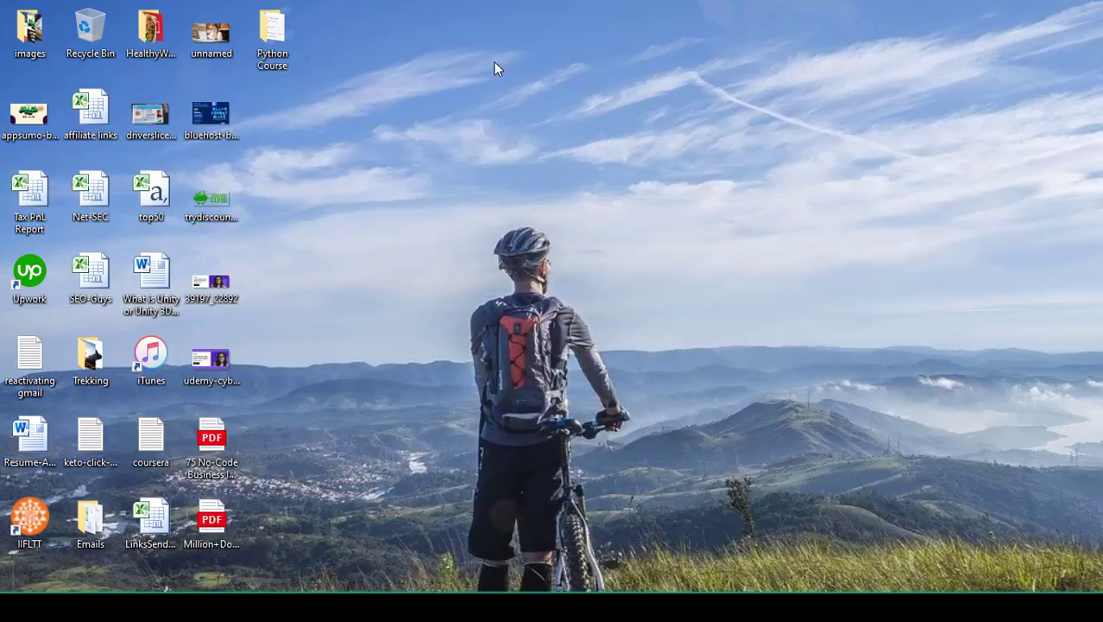
pyautogui.doubleClick(258, 35)
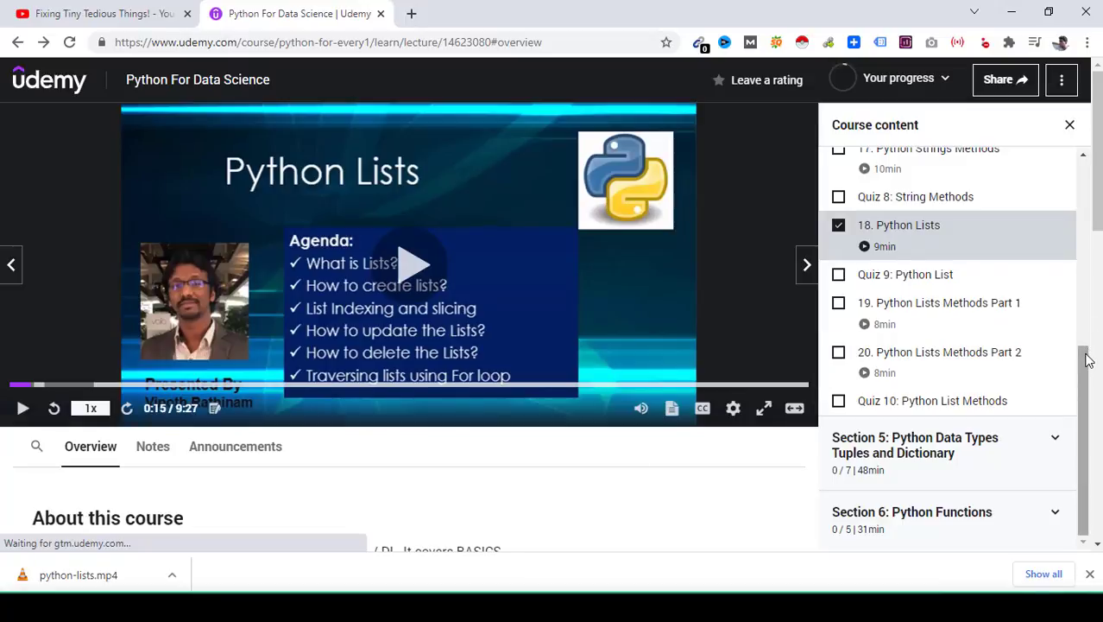
pyautogui.moveTo(1089, 351); pyautogui.dragTo(1090, 175)
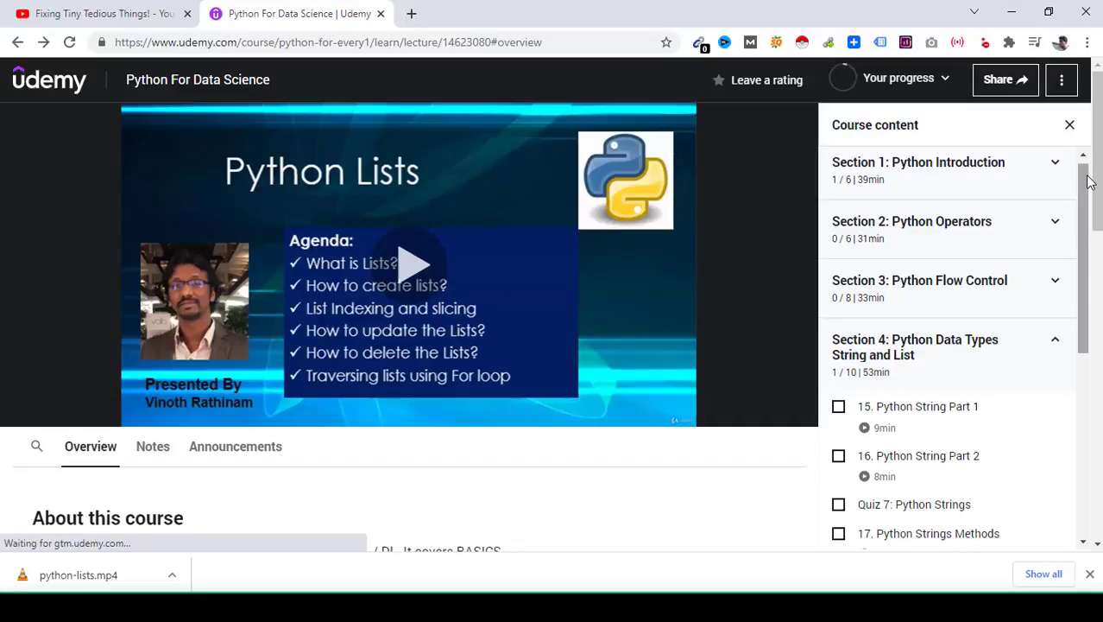
pyautogui.moveTo(1090, 182)
pyautogui.mouseDown()
pyautogui.moveTo(1091, 384)
pyautogui.moveTo(1084, 163)
pyautogui.mouseUp()
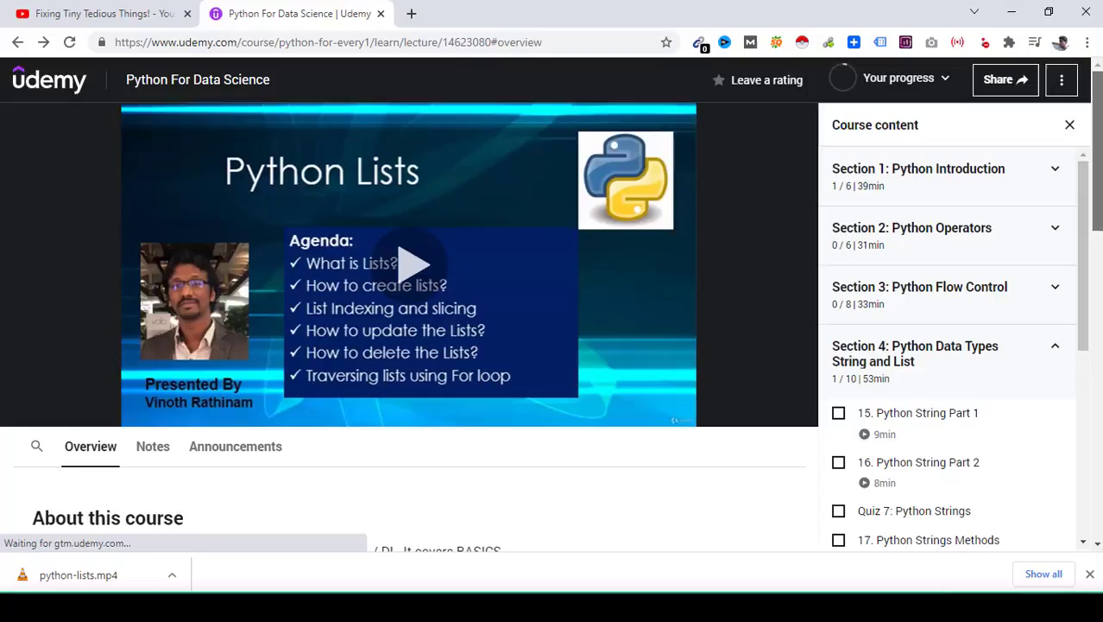
pyautogui.scroll(-1, 551, 304)
pyautogui.scroll(1, 550, 304)
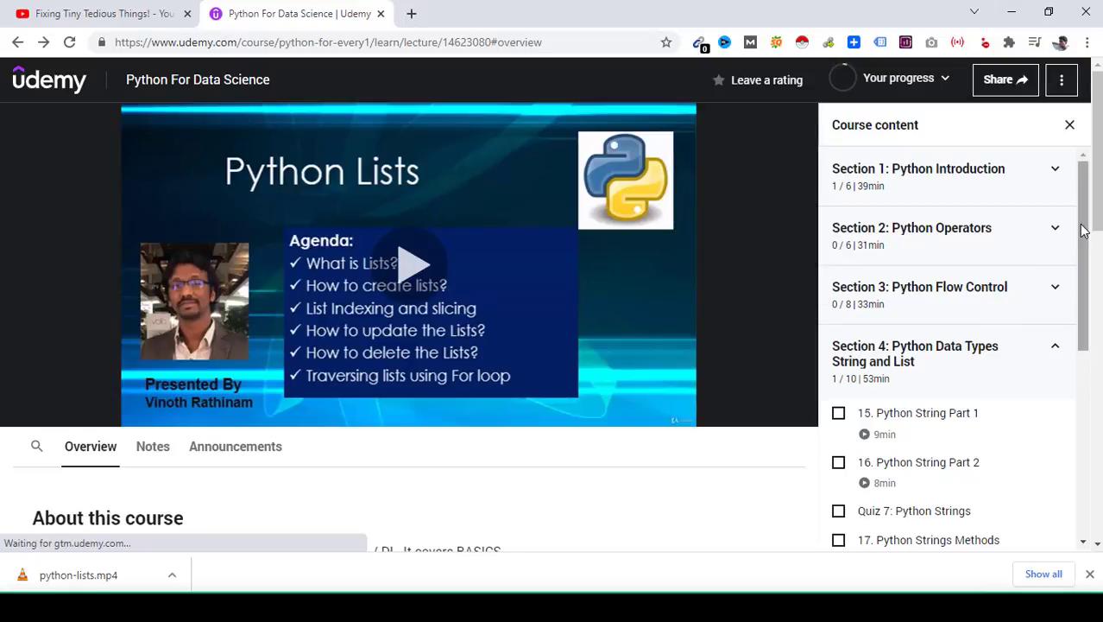
pyautogui.moveTo(1084, 228); pyautogui.dragTo(1058, 172)
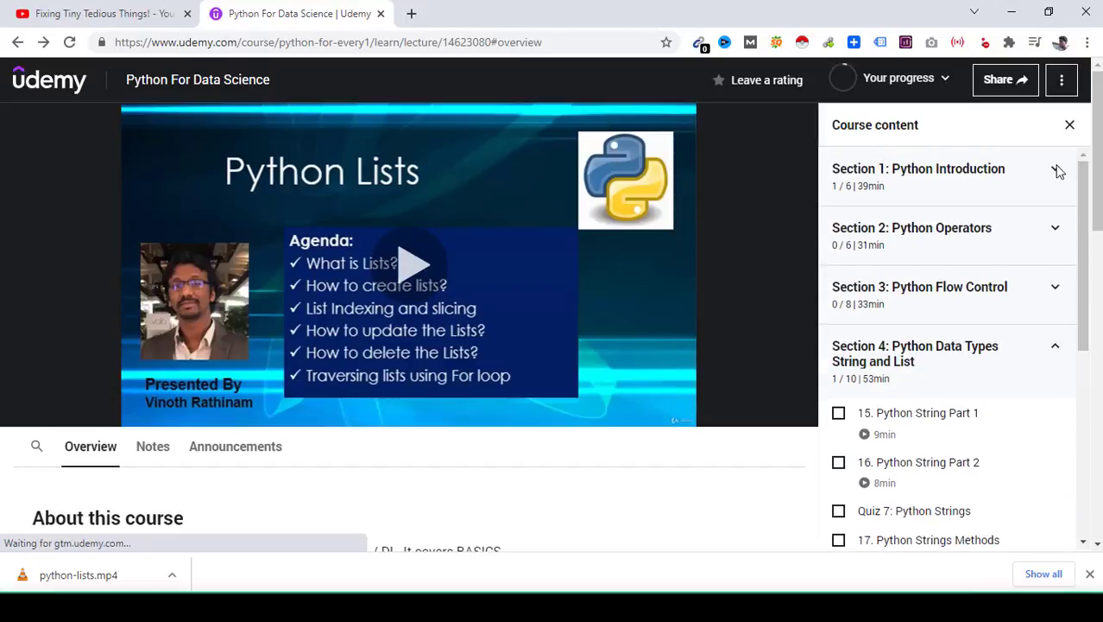